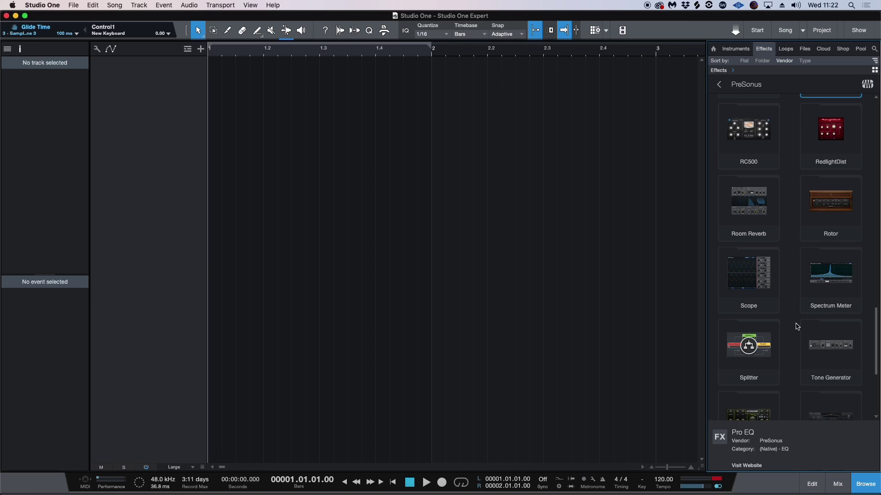
- Add a new track with the Tone Generator, switch its tone on and set the frequency to 84.5 Hz
click(822, 347)
drag(821, 346, 328, 248)
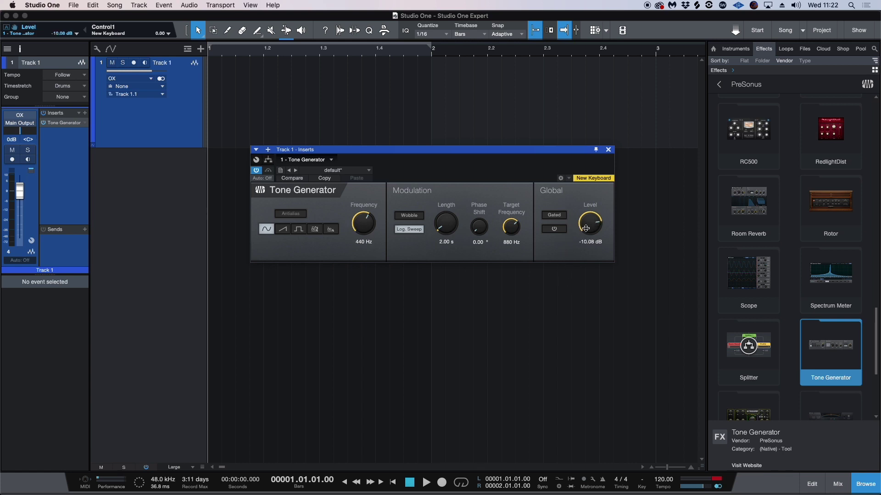
click(554, 229)
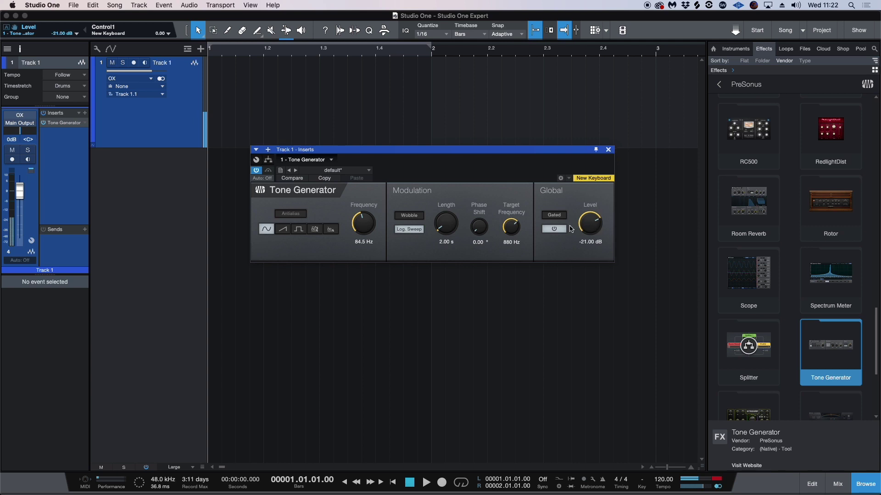
- Create an empty one-bar event on Track 1 and set the Tone Generator level to -14.28 dB
double_click(271, 102)
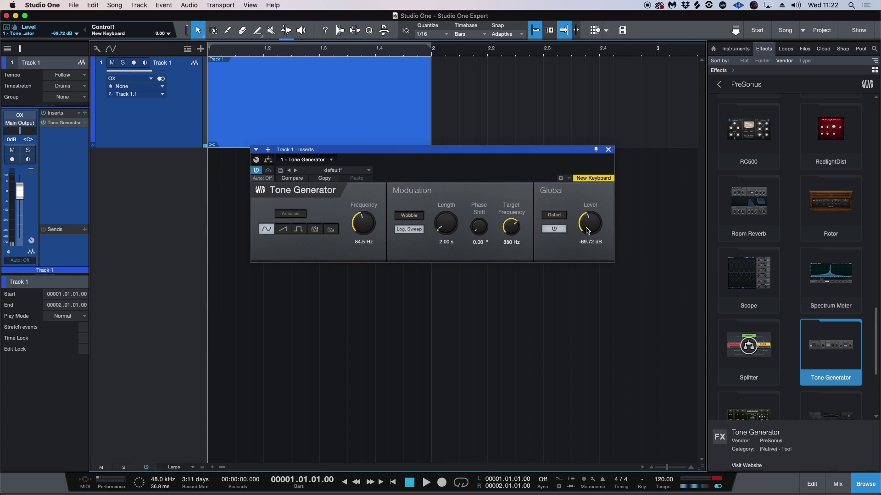
drag(587, 231, 590, 221)
right_click(156, 115)
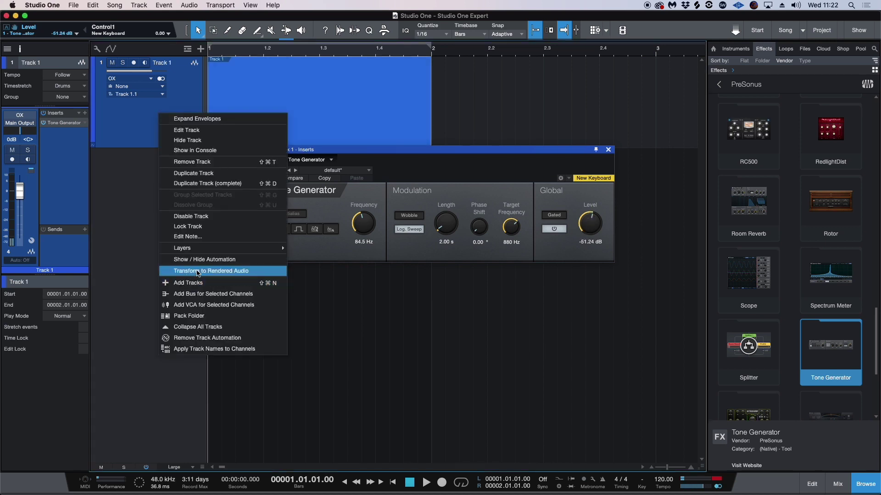
click(571, 304)
drag(590, 220, 588, 211)
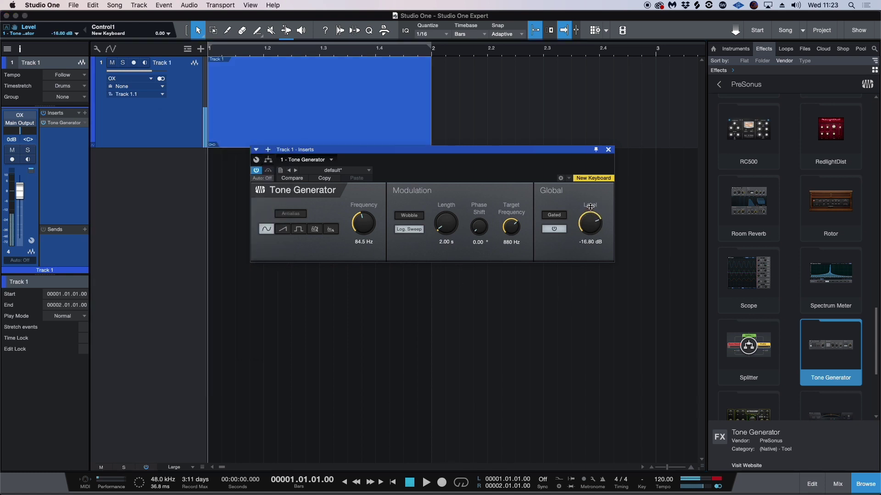
- Transform Track 1 to rendered audio and close its inserts window
right_click(159, 125)
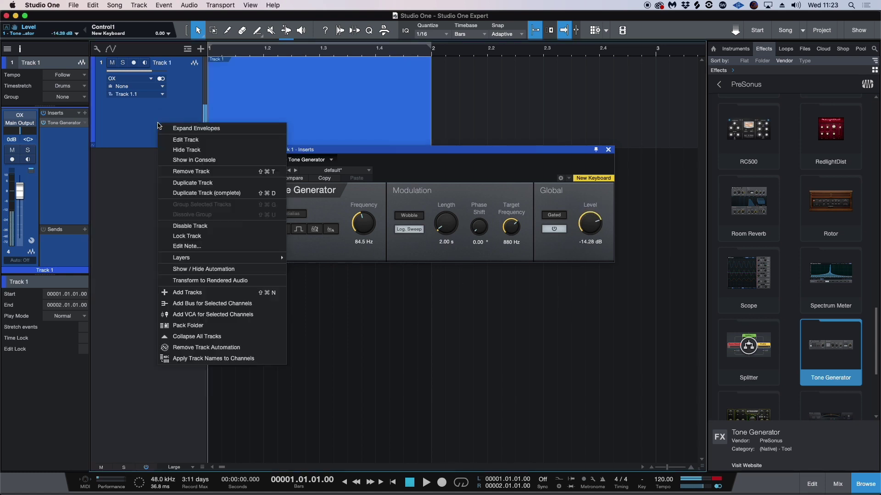
click(185, 280)
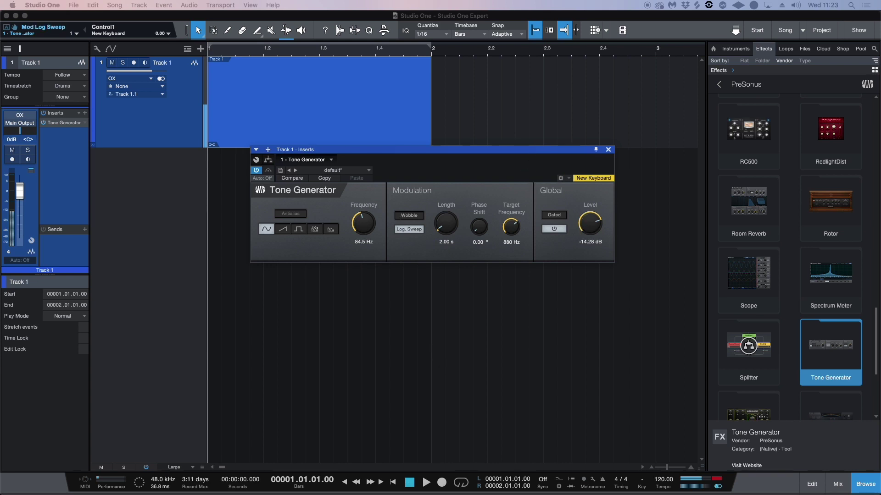
click(494, 384)
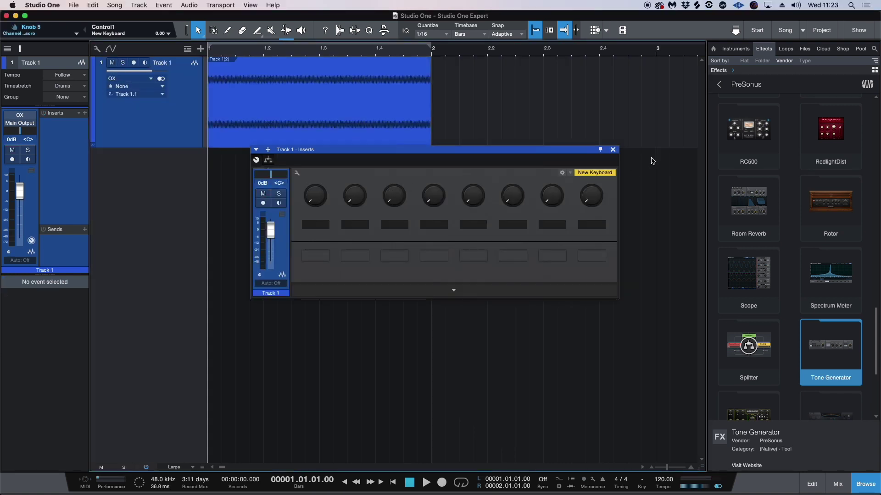
click(613, 150)
- Normalize the rendered tone event on Track 1
key(e)
key(e)
key(e)
key(e)
key(e)
key(e)
key(e)
key(e)
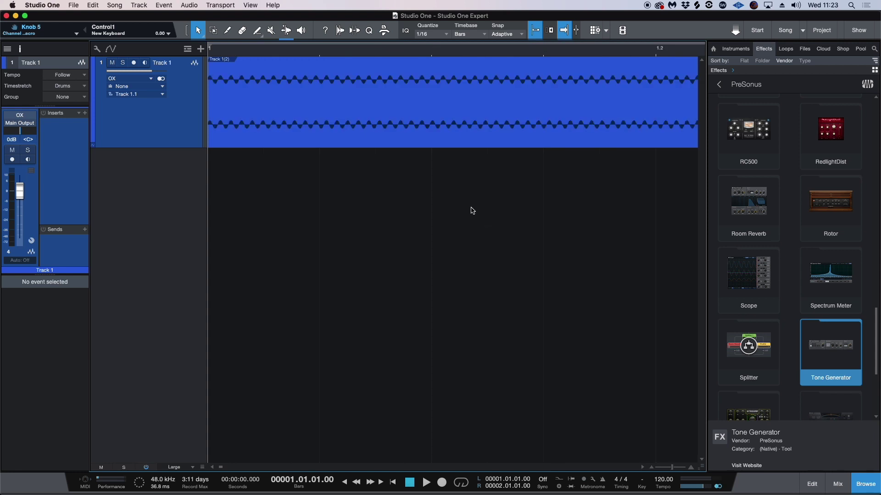
key(w)
key(w)
key(w)
click(345, 139)
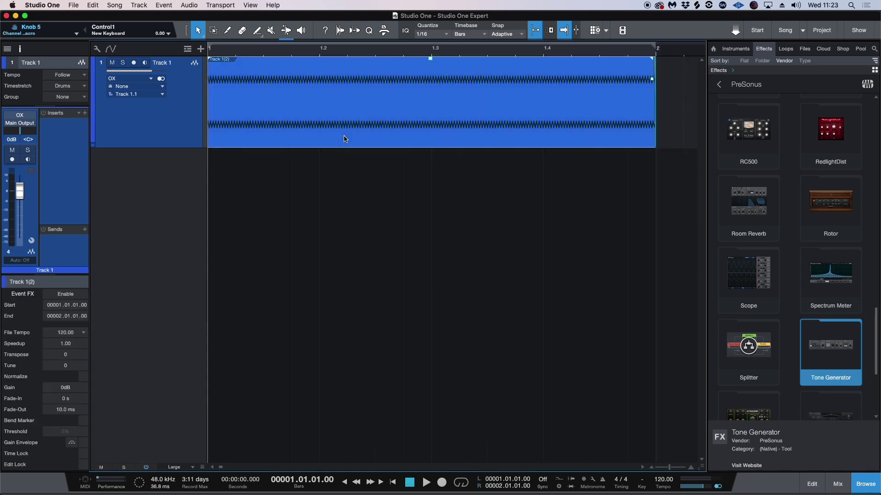
key(alt+n)
- Split the tone event at beat 1.2 and delete the part after the split
key(e)
key(e)
key(e)
key(e)
key(e)
key(e)
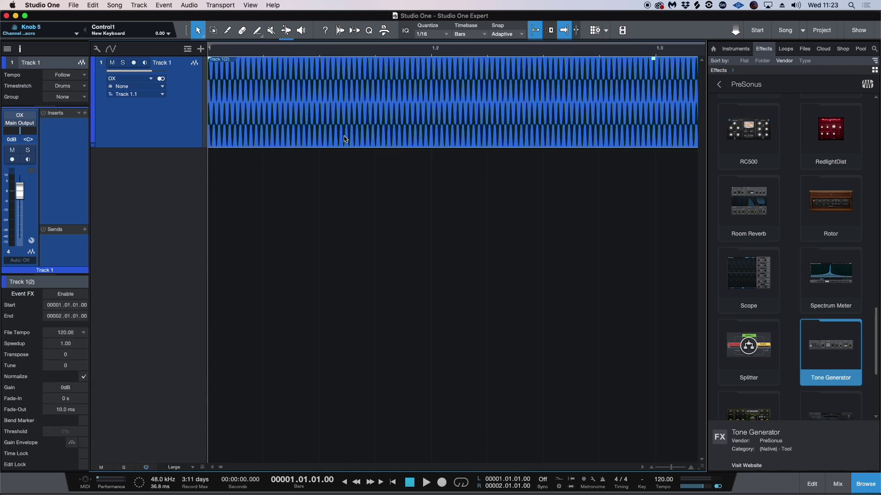
key(w)
key(w)
key(w)
key(w)
key(3)
click(264, 74)
key(1)
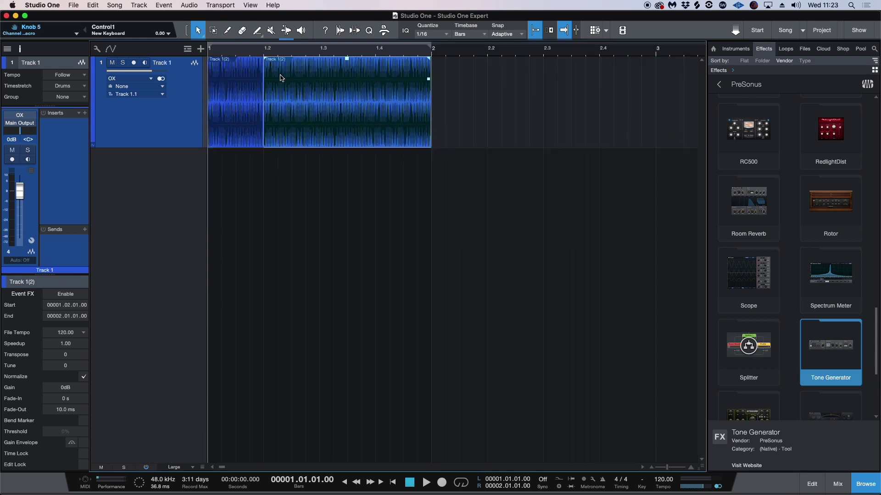
key(Delete)
- Lower Track 1's volume to -26.8 dB and play the shortened event
key(e)
key(e)
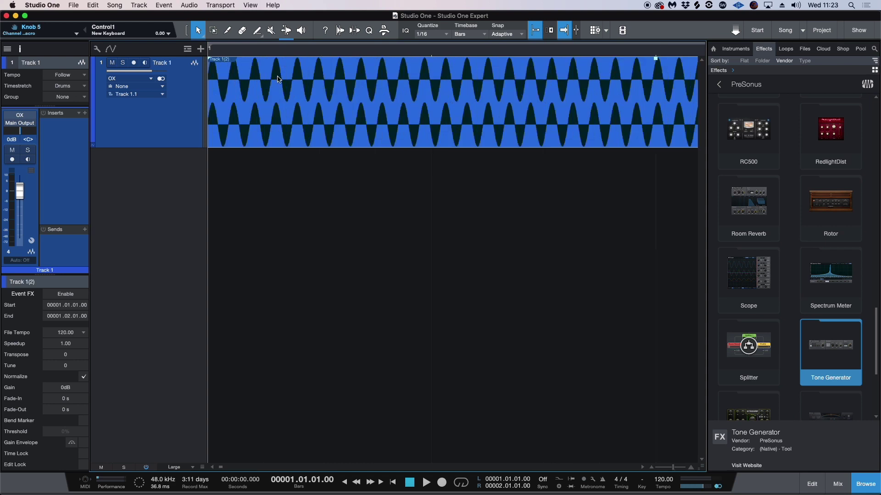
drag(151, 71, 125, 72)
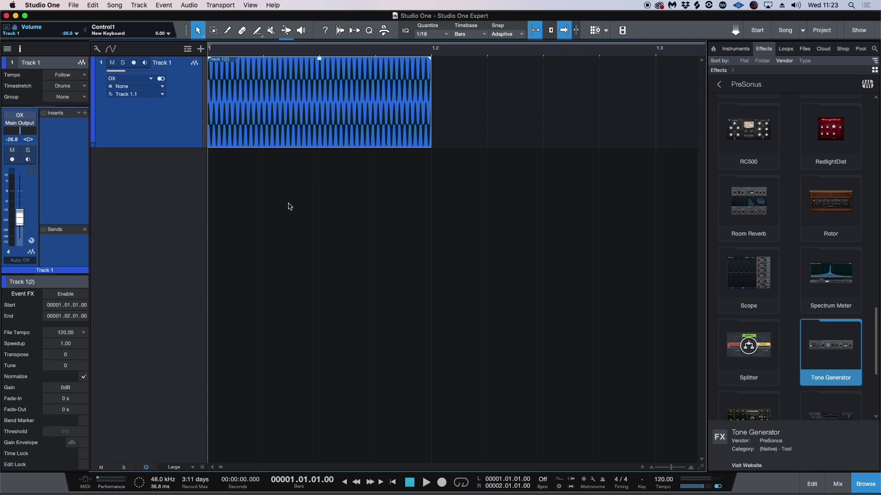
key(space)
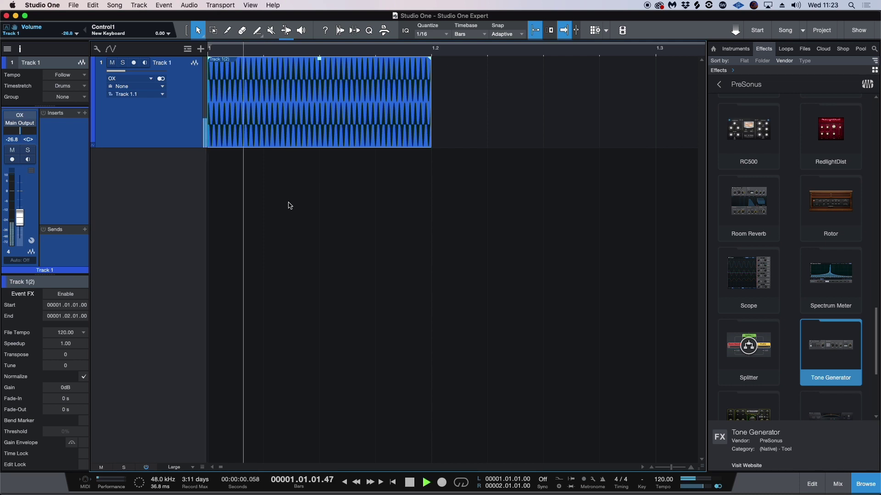
- Give the event a 264 ms fade-out and a 0.94 ms fade-in
drag(430, 61, 312, 61)
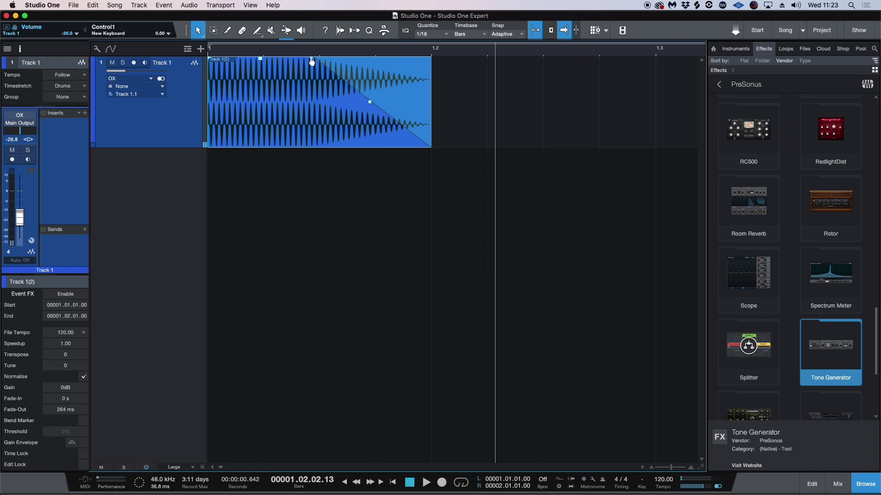
key(e)
key(e)
key(e)
key(e)
key(e)
key(e)
key(e)
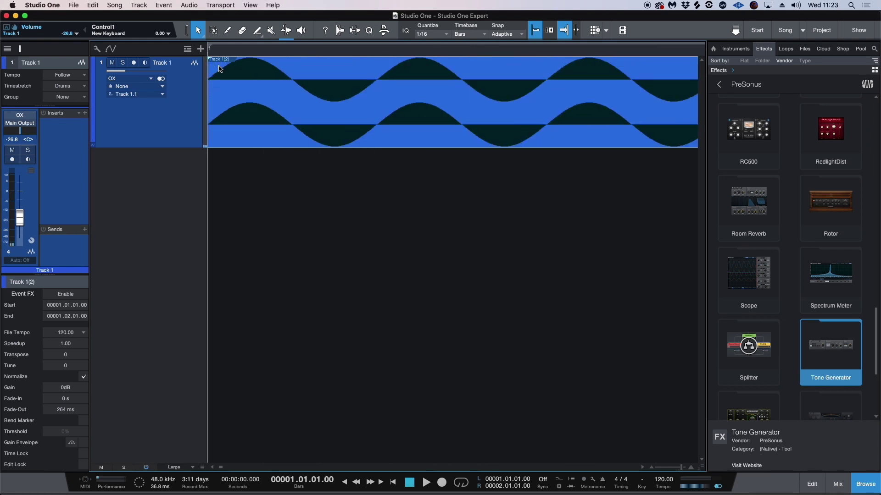
drag(213, 59, 266, 60)
key(w)
key(w)
key(w)
key(w)
key(w)
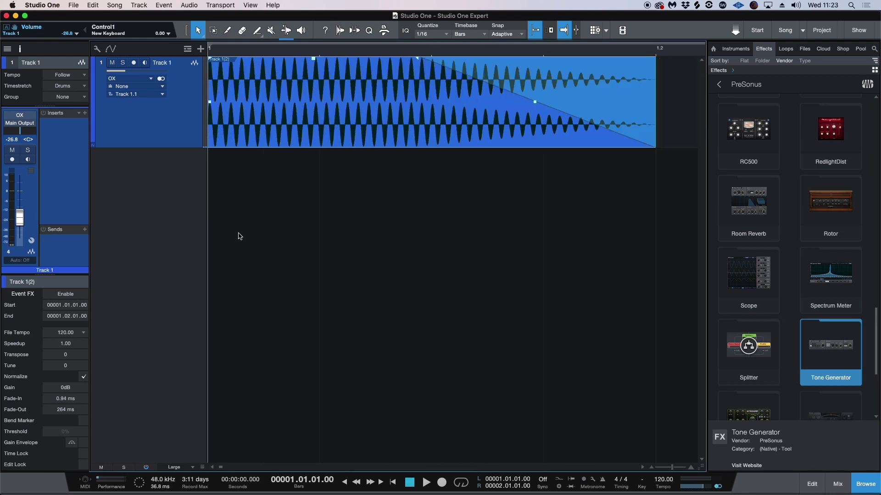
- Audition the event, lengthen its fade-out to 326 ms and bend the fade curve inward
key(space)
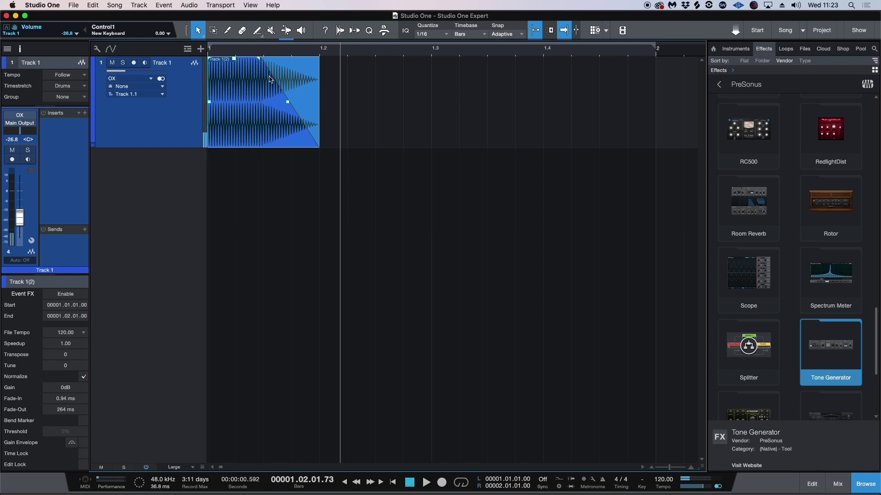
drag(260, 62, 246, 63)
drag(281, 100, 278, 106)
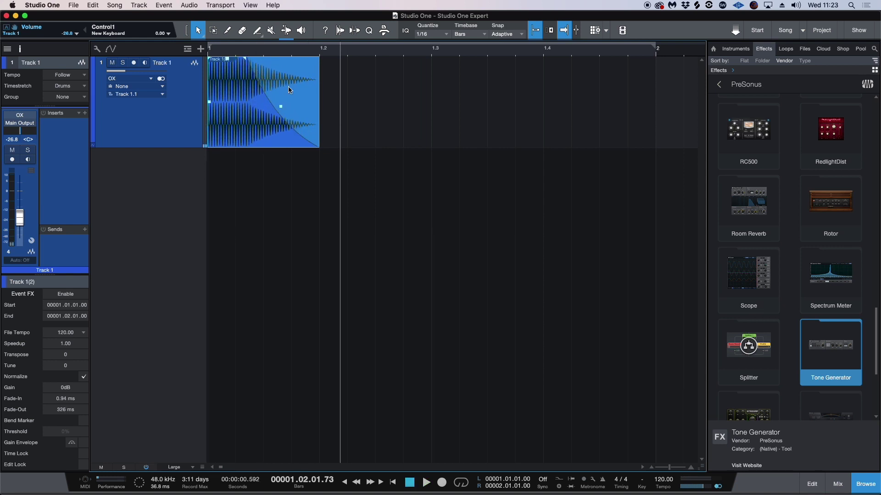
key(w)
key(w)
key(w)
key(e)
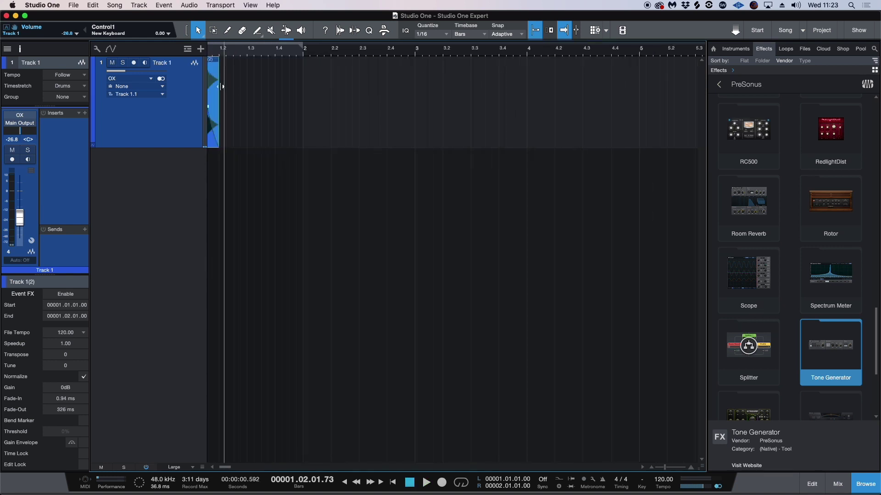
key(comma)
key(e)
drag(230, 85, 291, 80)
key(d)
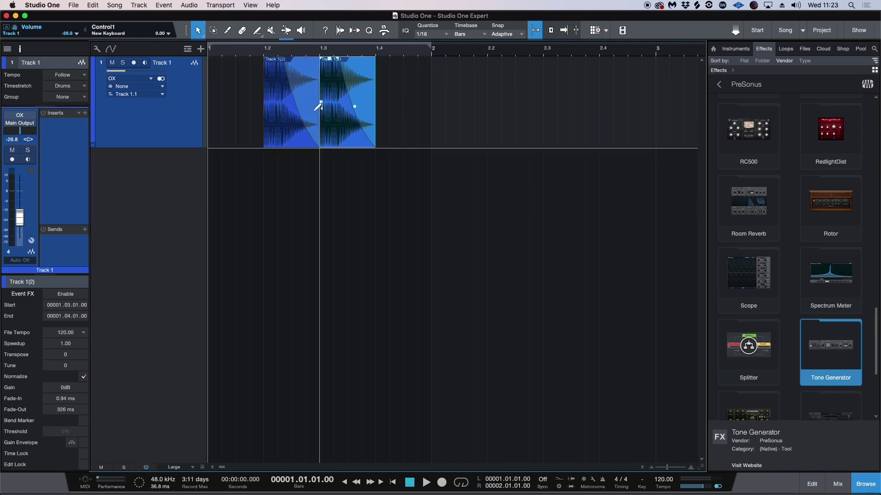
key(super+z)
key(super+z)
- Duplicate the event three times so that a hit falls on every beat of bar 1
key(super+d)
key(super+d)
key(super+d)
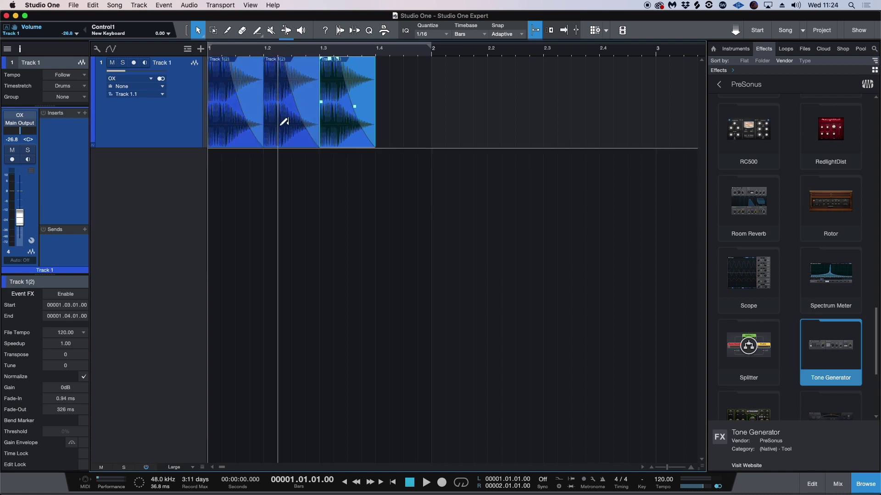
- During looped playback, raise Track 1's volume to -19.6 dB and lengthen all four events' fade-outs to 391 ms
key(space)
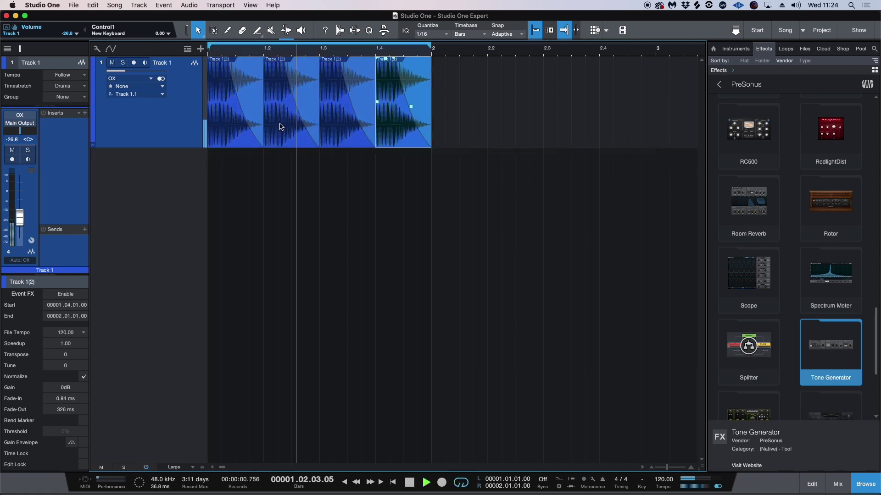
drag(125, 71, 135, 73)
drag(446, 240, 220, 60)
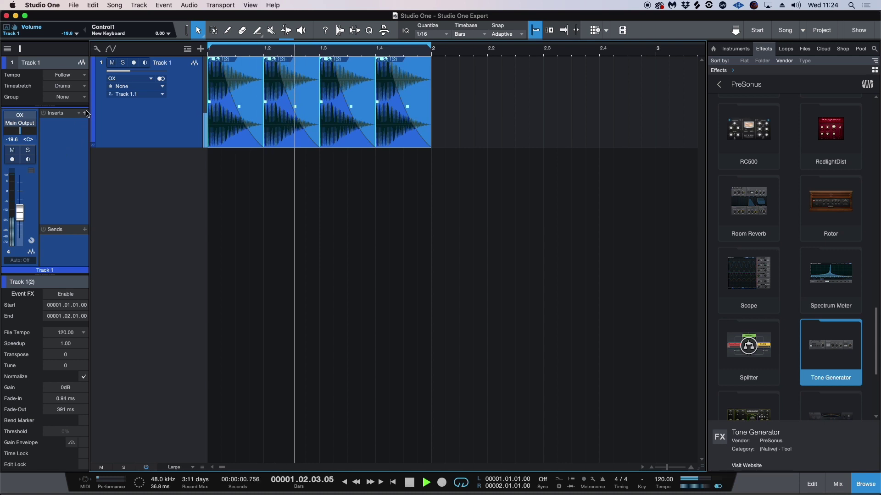
- Insert the Pro EQ on Track 1 and engage its high-cut filter at 251 Hz
click(835, 265)
key(p)
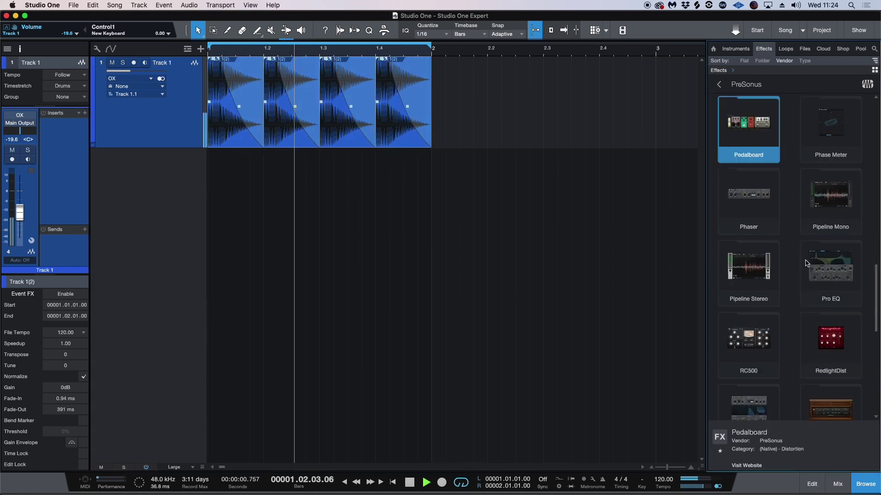
scroll(804, 182, down, 1)
drag(824, 265, 78, 195)
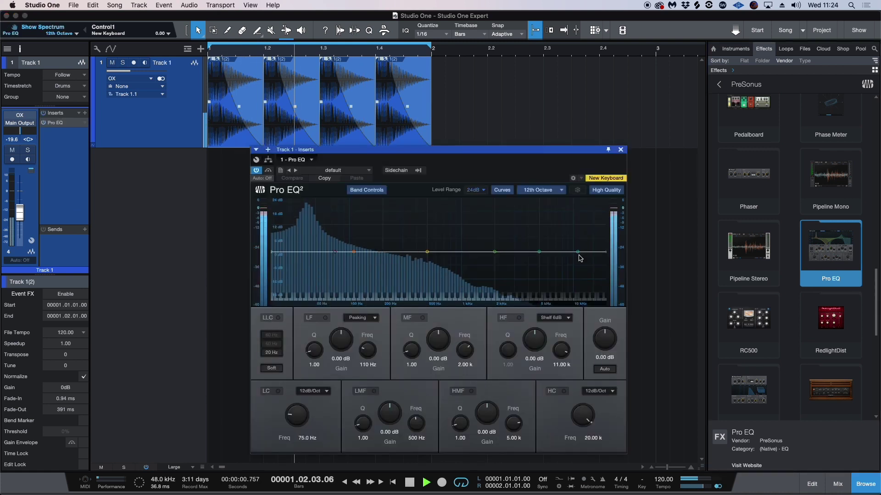
drag(578, 252, 387, 236)
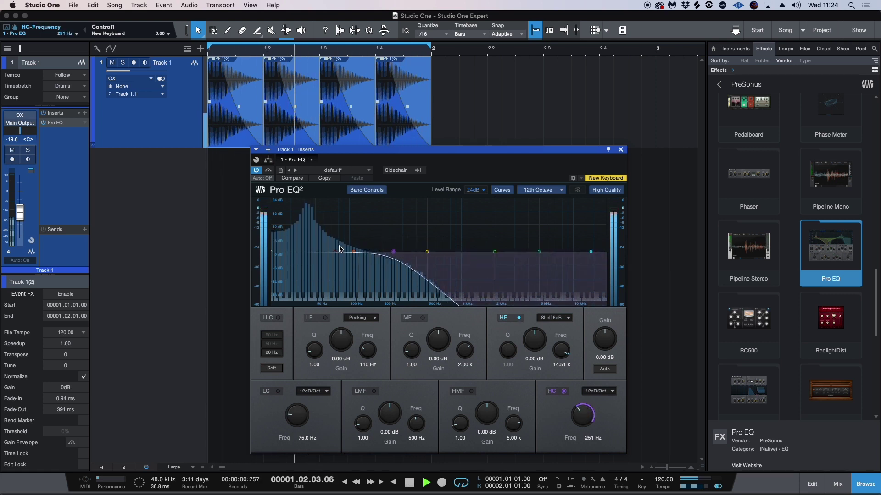
drag(335, 252, 267, 247)
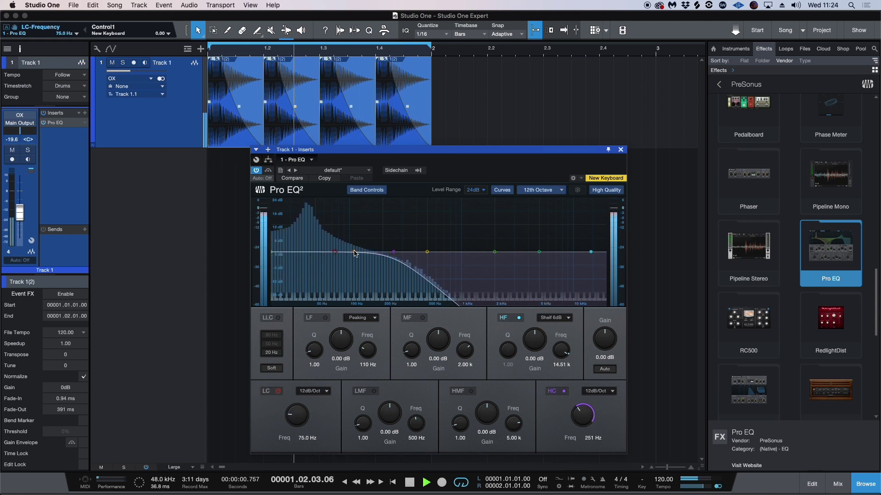
- Cut the EQ's LF band by 5.16 dB at 43.0 Hz with a Q of 2.80, closing the EQ and stopping playback
drag(351, 255, 307, 263)
scroll(307, 262, up, 3)
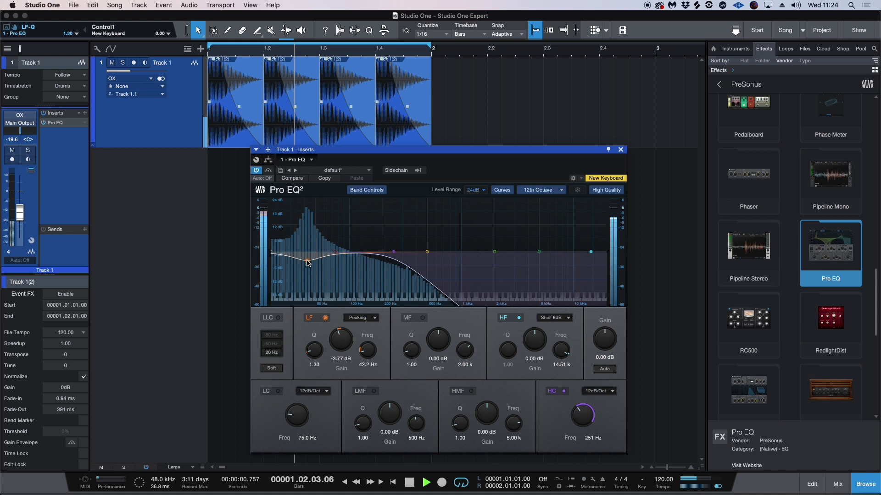
drag(307, 263, 308, 266)
scroll(308, 263, up, 9)
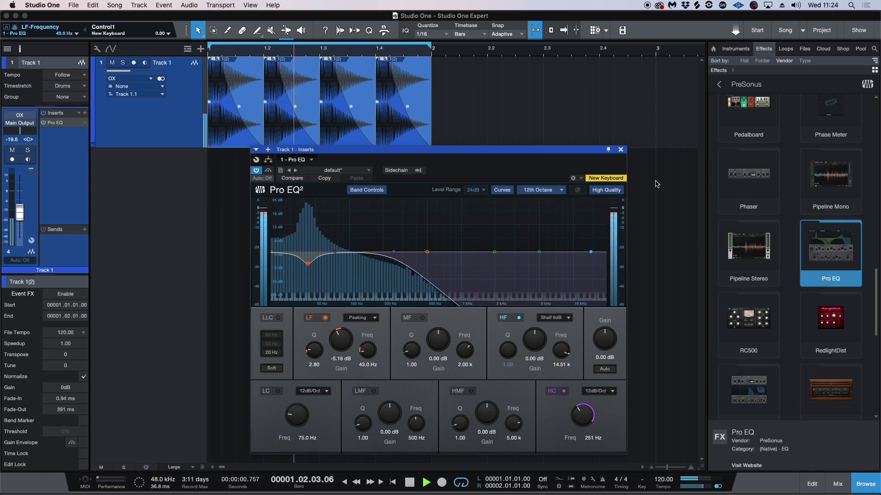
click(620, 149)
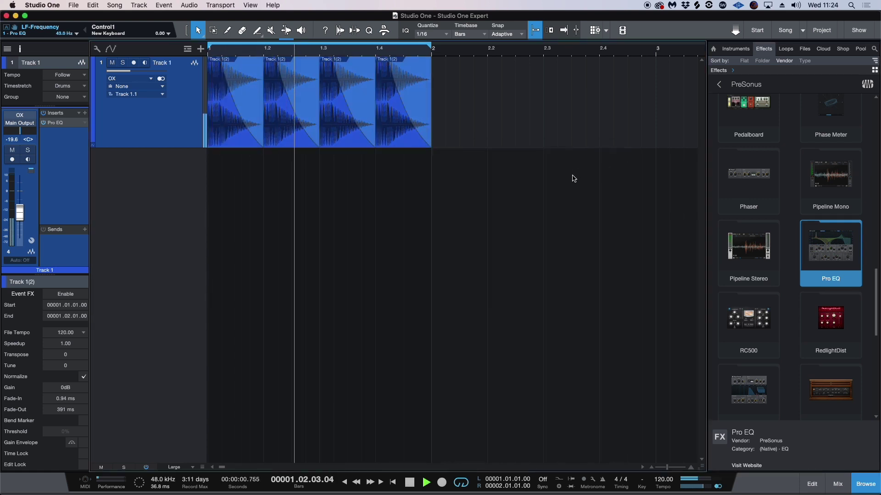
key(space)
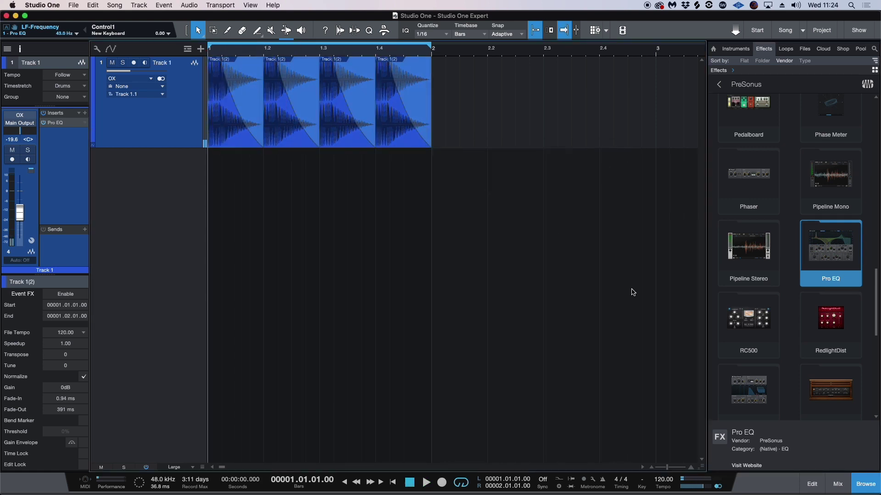
- Insert RedlightDist after the Pro EQ on Track 1 and start looped playback
drag(831, 321, 57, 198)
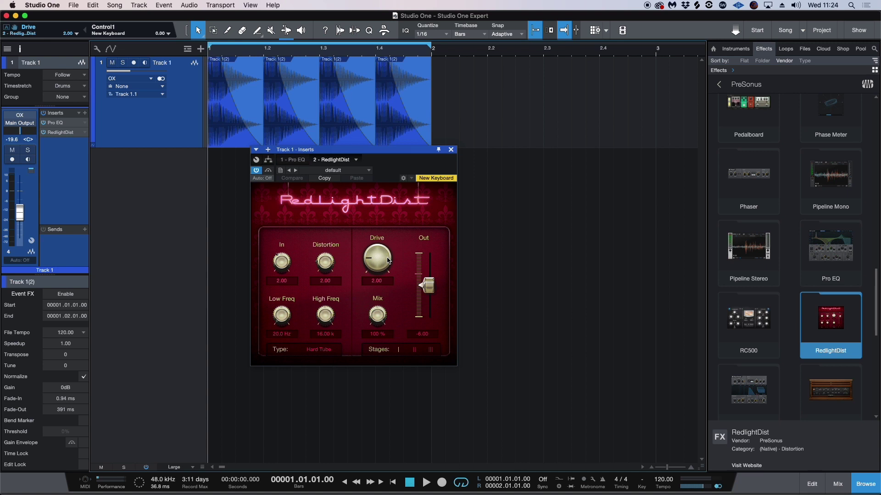
key(space)
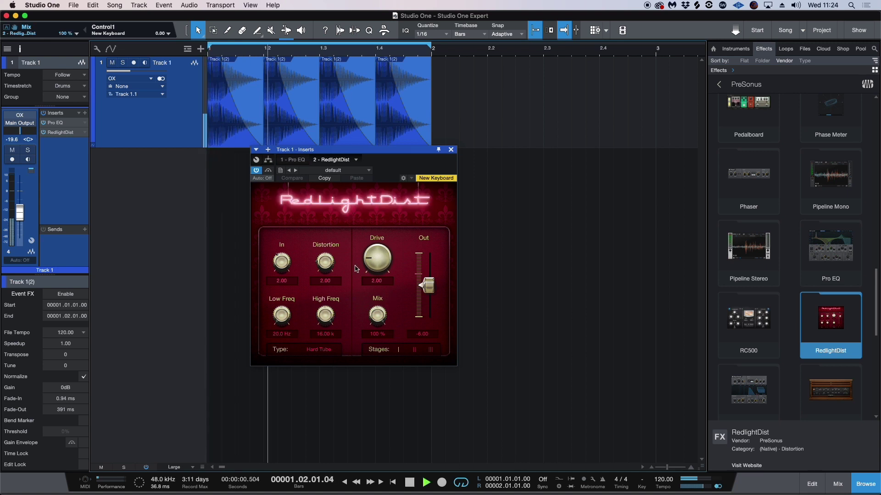
- Load the Dirty Drummachine preset in RedlightDist
click(357, 169)
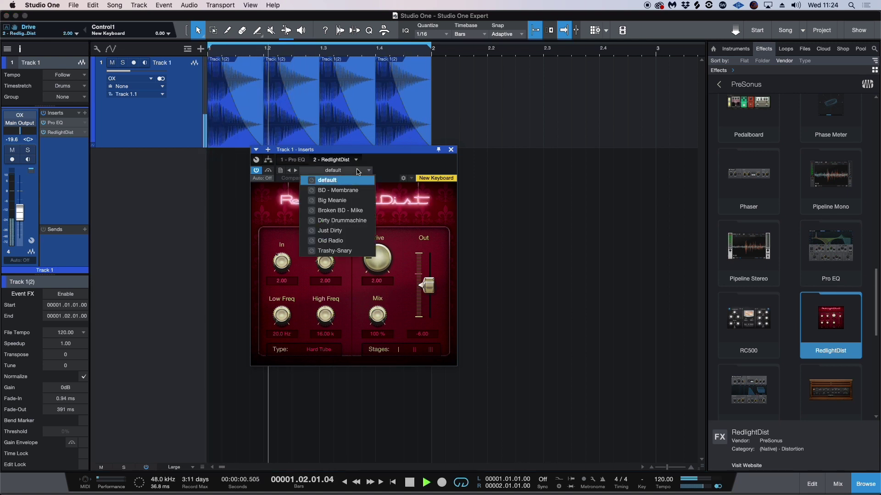
key(Down)
key(Down)
key(Down)
key(Return)
click(296, 170)
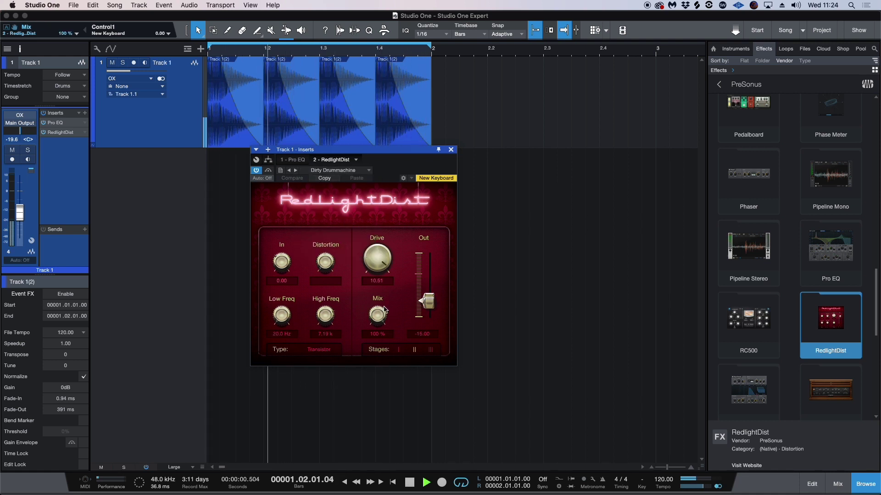
- Set RedlightDist's Low Freq to 138 Hz, High Freq to about 3.3 kHz, Mix to 64.5 % and Drive to 9.85
drag(373, 314, 368, 342)
drag(287, 317, 289, 285)
drag(325, 319, 326, 335)
drag(377, 321, 378, 308)
drag(381, 266, 381, 272)
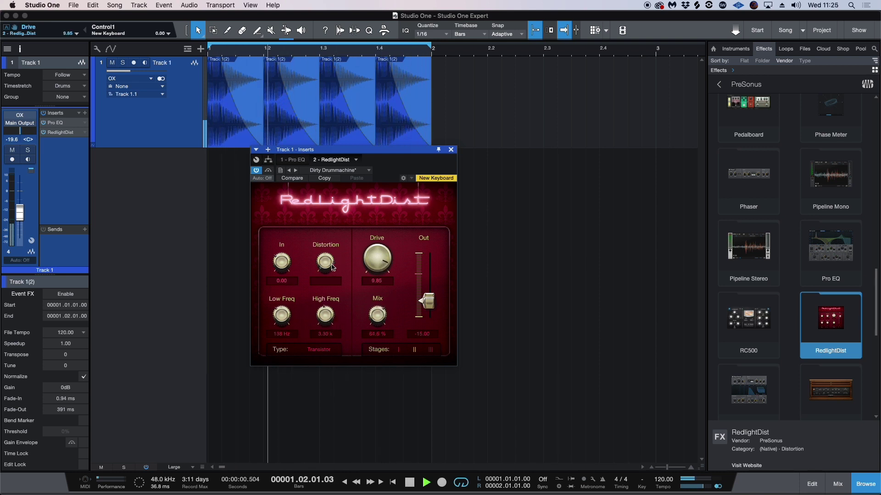
- Raise RedlightDist's output level to about -2 dB, close its window and stop playback
drag(431, 301, 435, 275)
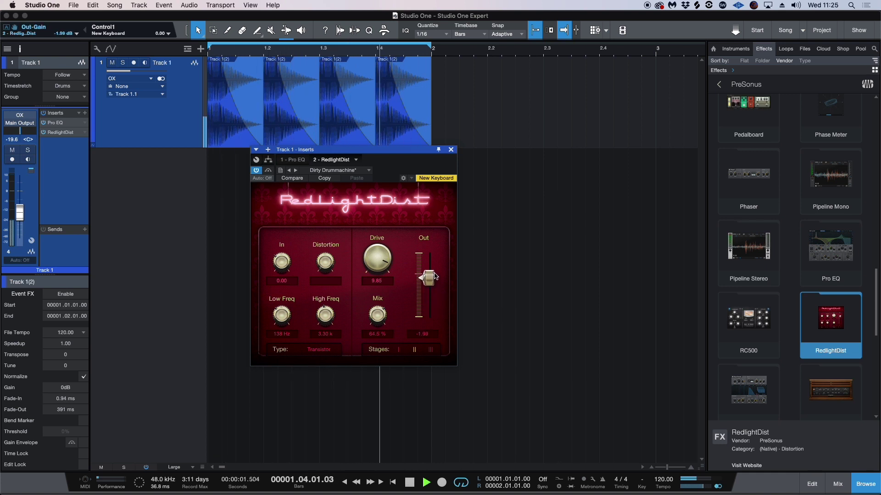
click(451, 149)
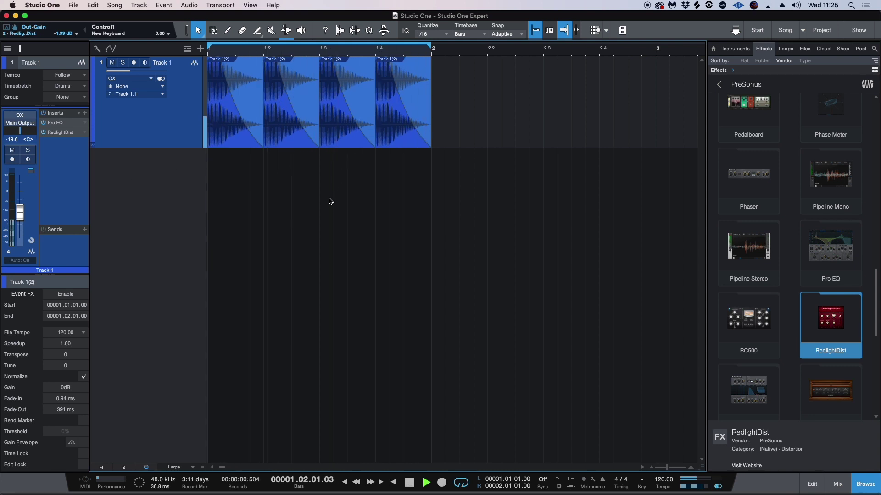
key(space)
- Insert the Limiter after RedlightDist on Track 1 and switch it from True Peak to Soft Clip
scroll(823, 142, up, 5)
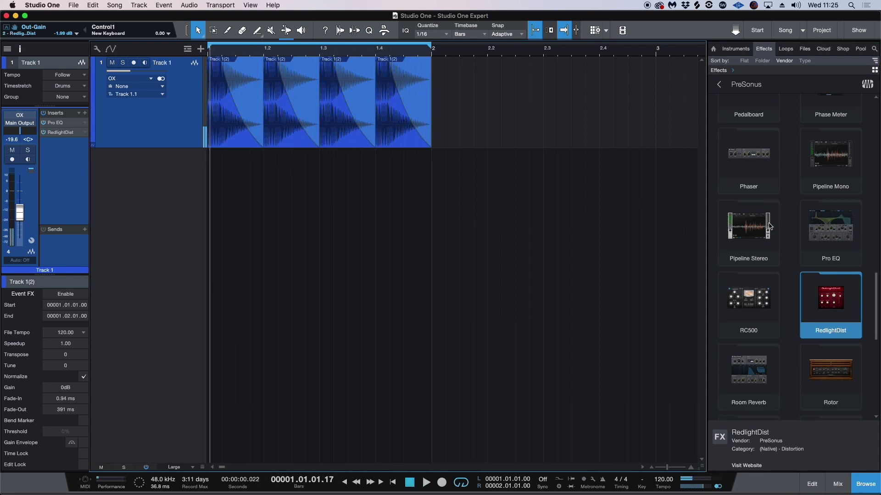
drag(831, 132, 65, 178)
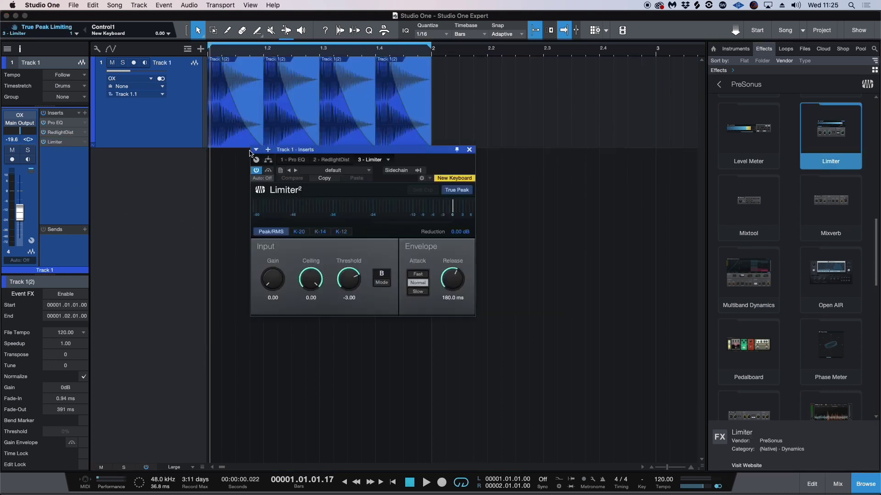
click(466, 193)
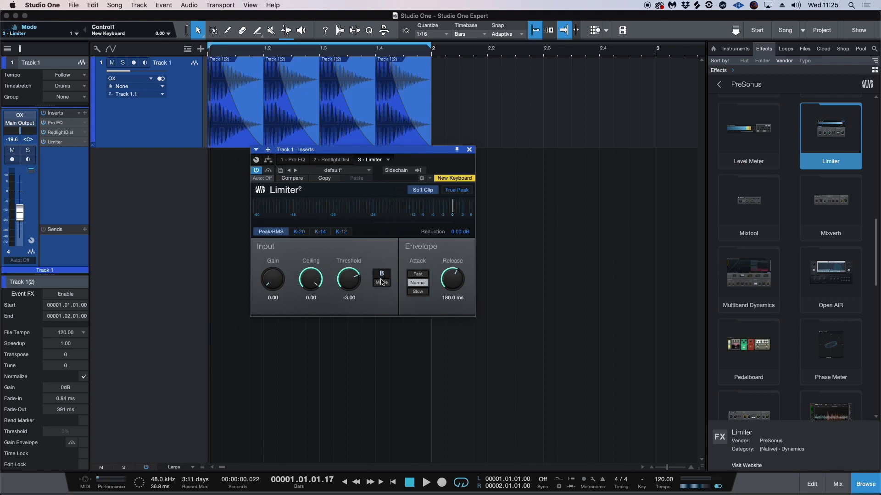
- During looped playback, set the Limiter's gain to 8.19 and raise Track 1's volume to -6.9 dB
key(space)
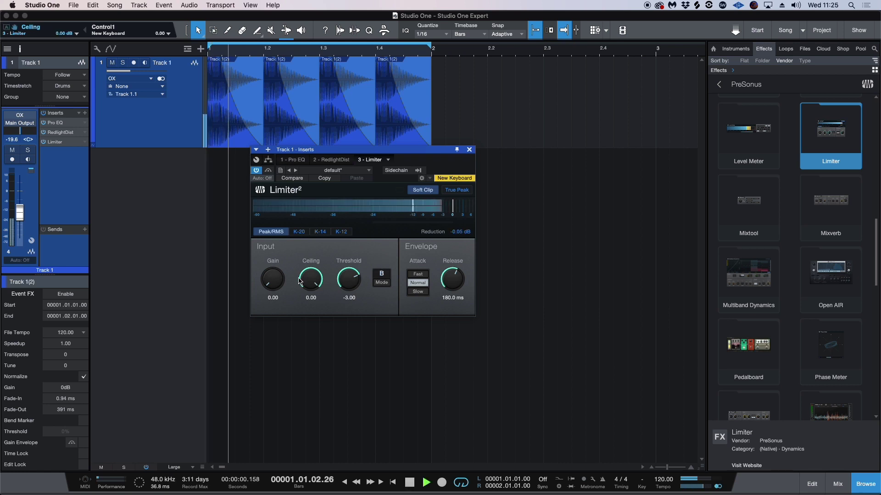
drag(277, 279, 299, 259)
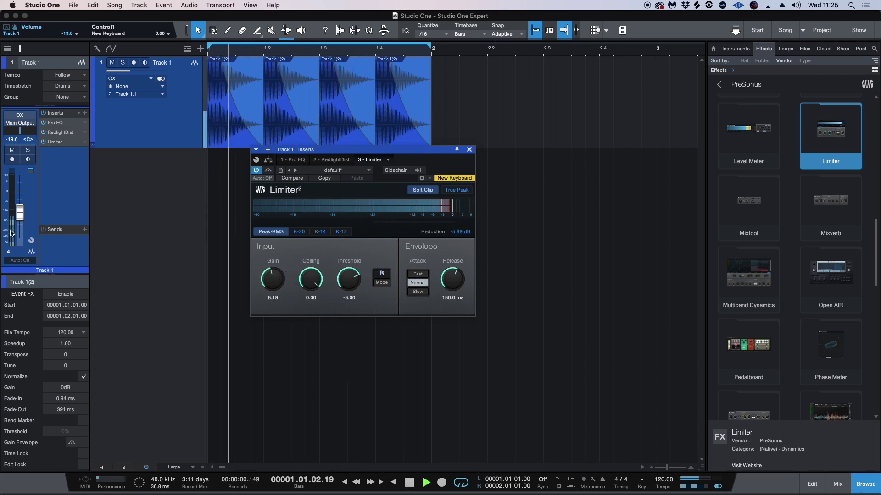
drag(19, 219, 18, 203)
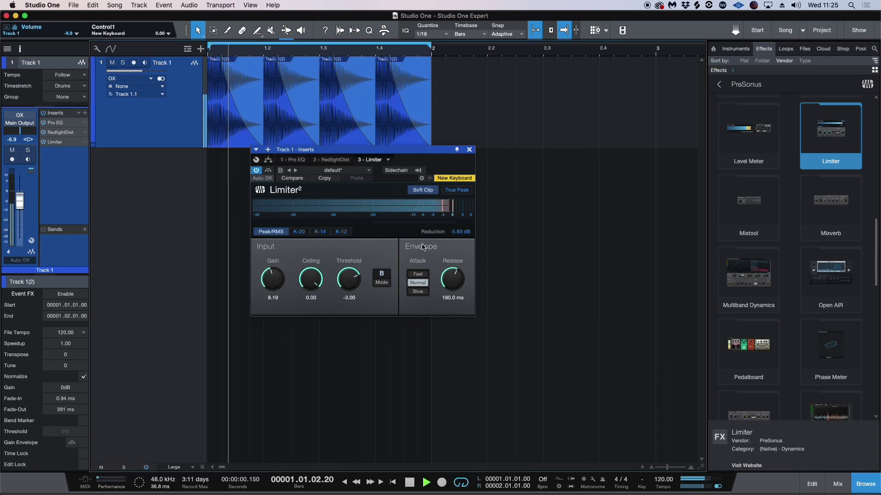
- Set the Limiter's threshold to -7.50, ceiling to -7.32 and gain to 11.81, stopping playback and closing its window
drag(353, 277, 339, 304)
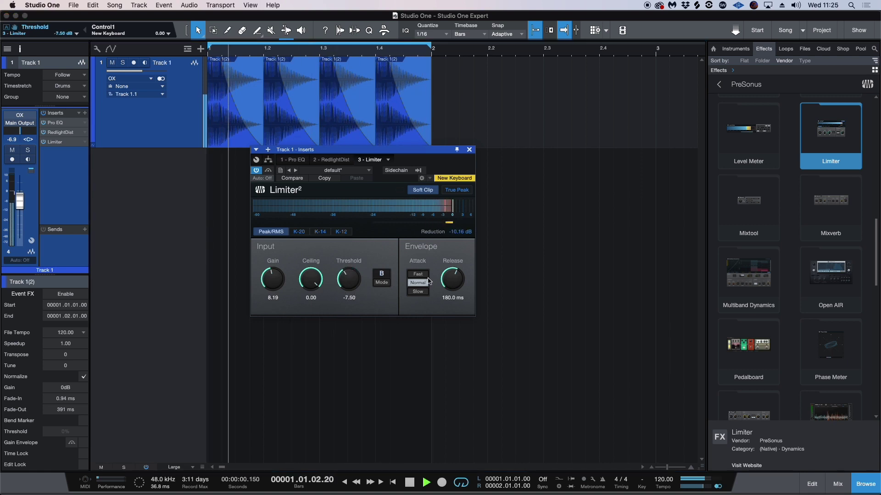
drag(305, 277, 316, 283)
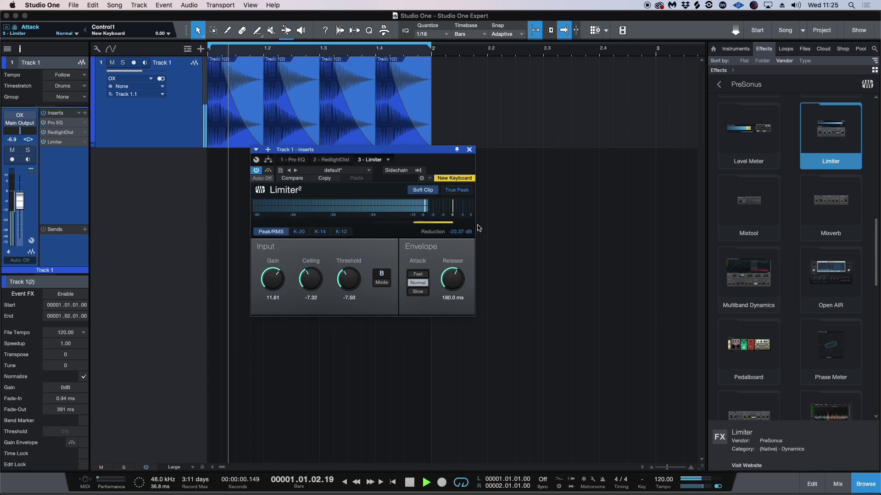
key(space)
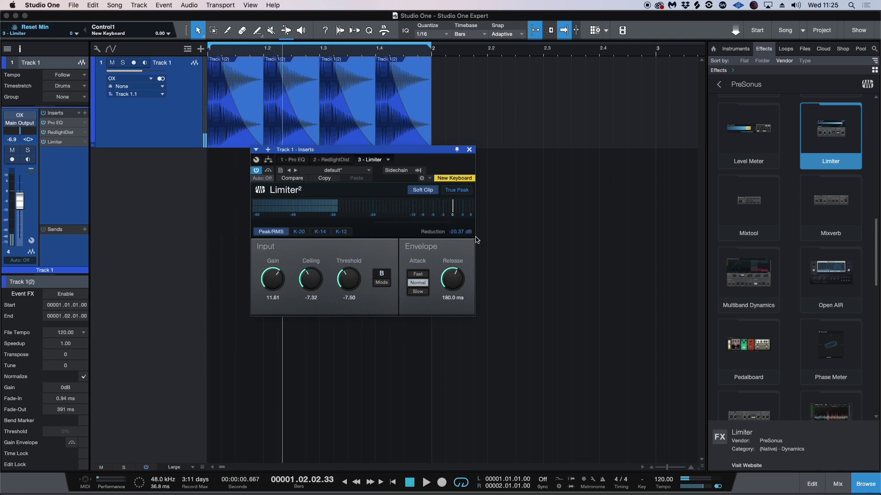
click(469, 149)
- Delete the last three kick events on Track 1, keeping only the one on the first beat
drag(253, 126, 185, 103)
key(e)
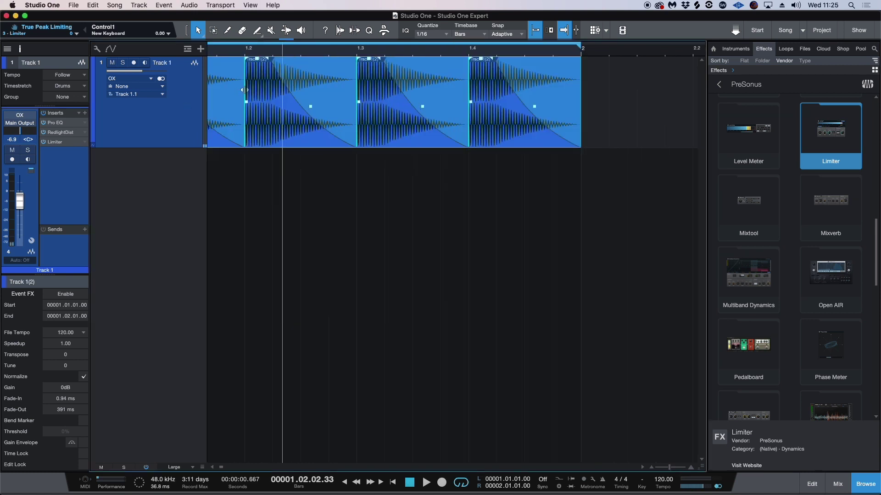
key(e)
key(w)
key(w)
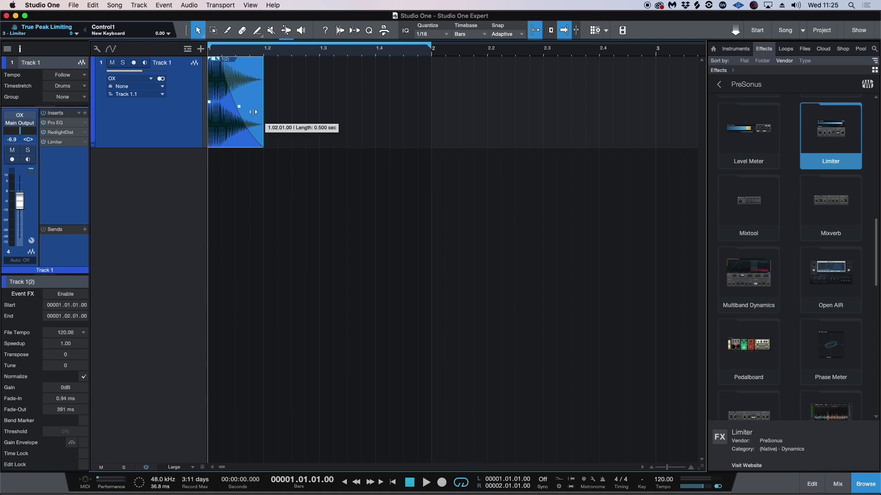
- Shorten the remaining kick event to half a beat, ending at 00001.01.03.00, with a 231 ms fade-out
drag(254, 112, 237, 110)
click(254, 105)
key(e)
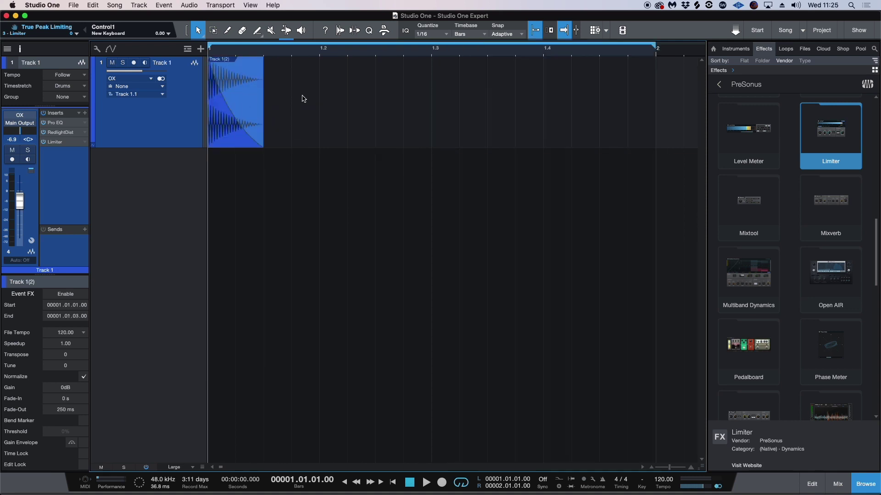
key(super+z)
drag(234, 64, 263, 65)
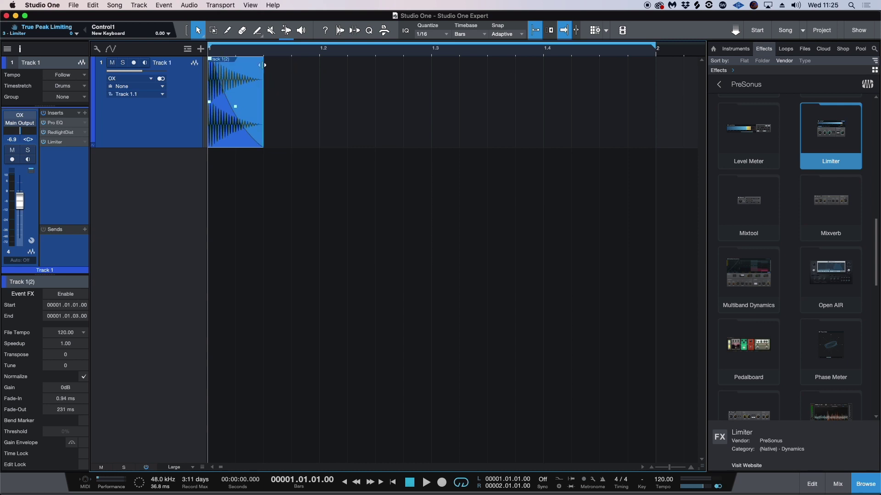
- Duplicate the shortened kick event and move the copy to the second beat at 00001.02.01.00
key(d)
key(space)
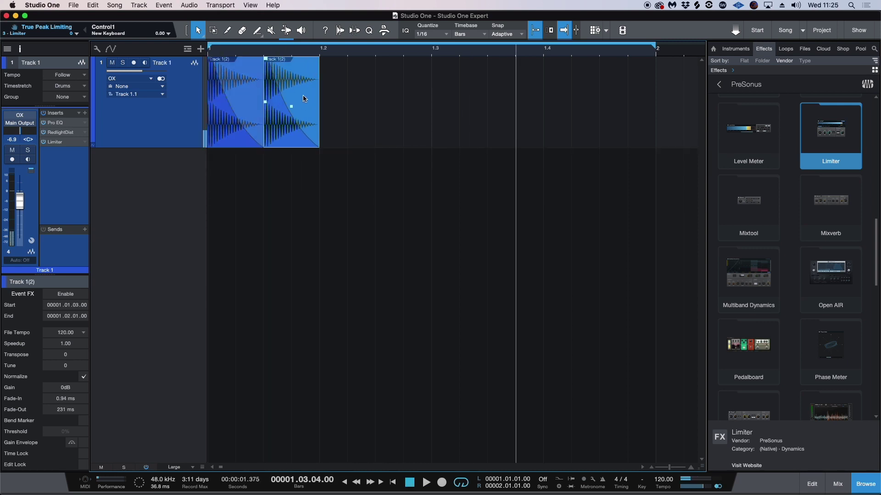
drag(303, 95, 351, 96)
- Duplicate both kick events onto beats three and four and start looped playback
key(w)
key(w)
drag(393, 133, 200, 98)
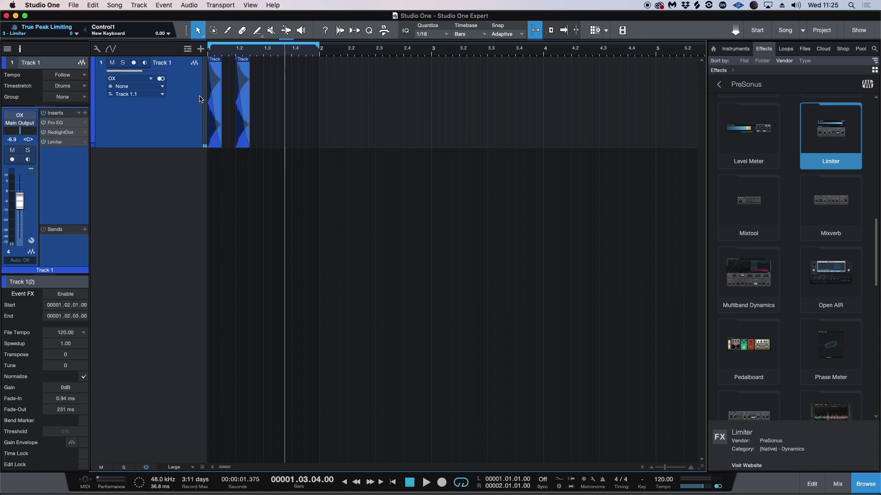
key(d)
key(space)
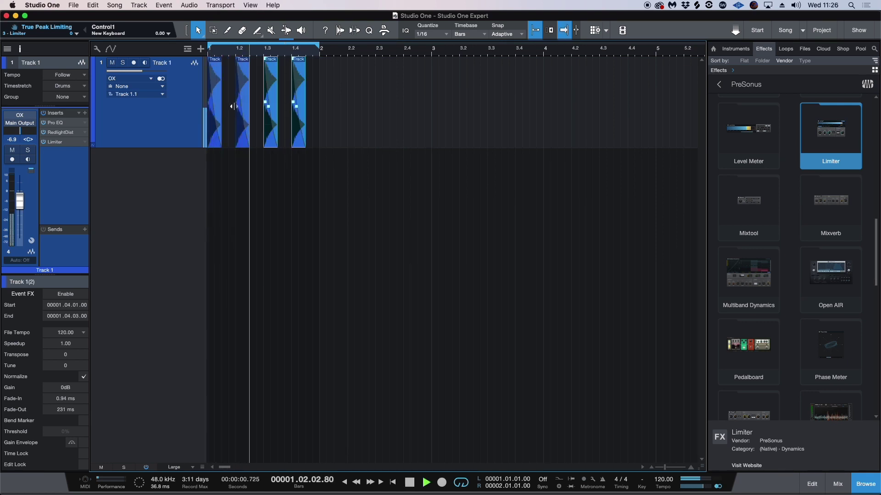
- Try a 193 ms fade-out on all four kick events, audition it in the loop and undo the change
drag(331, 161, 170, 98)
key(space)
key(e)
key(e)
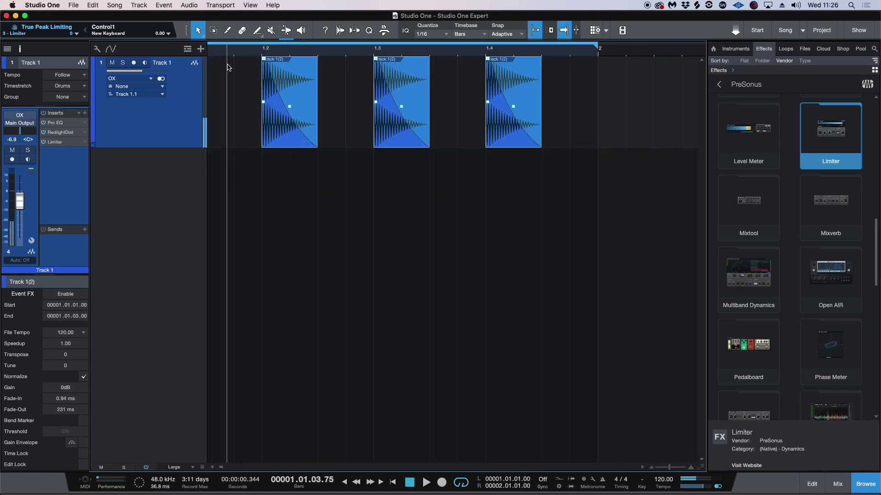
drag(385, 63, 421, 62)
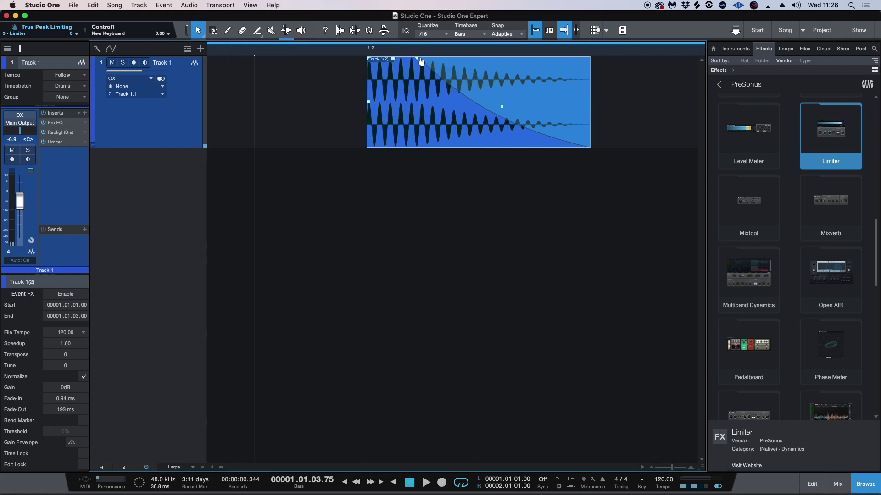
key(space)
key(w)
key(super+z)
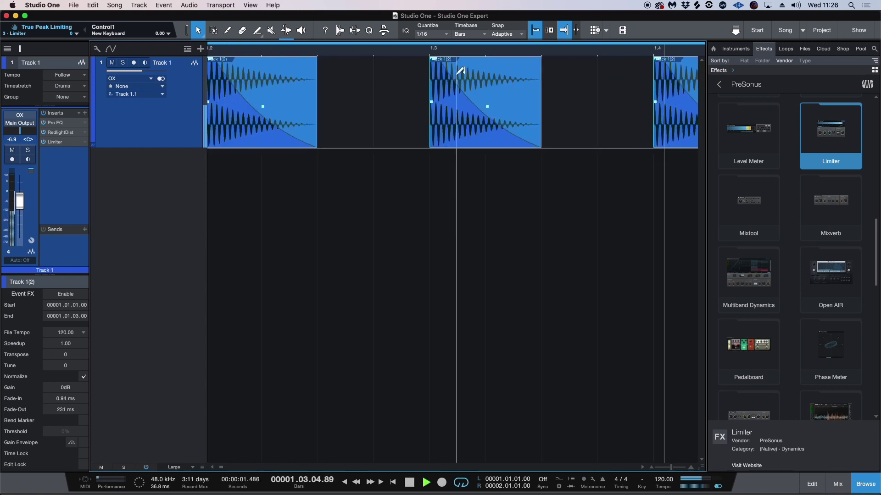
- Bend the fade-out curves of all four kick events into a steeper exponential shape and audition the loop
key(space)
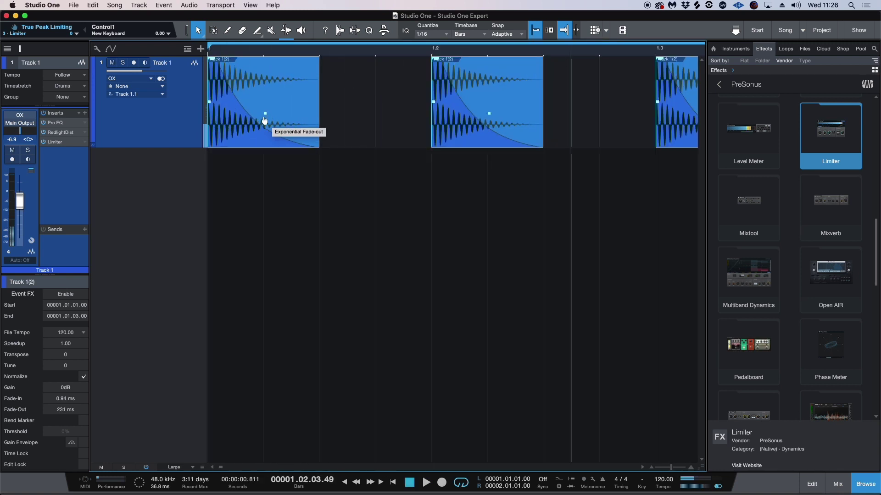
drag(264, 121, 267, 127)
key(space)
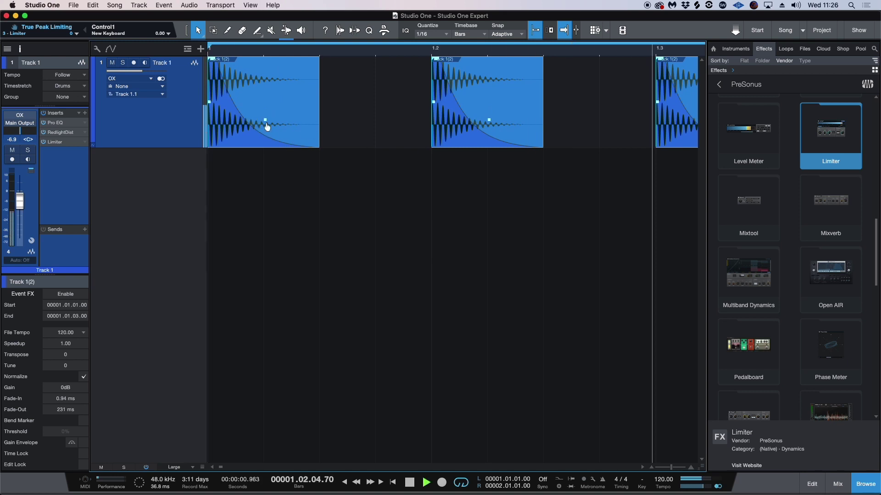
key(space)
- Delete the kick events on beats two to four and return the playhead to the start
key(w)
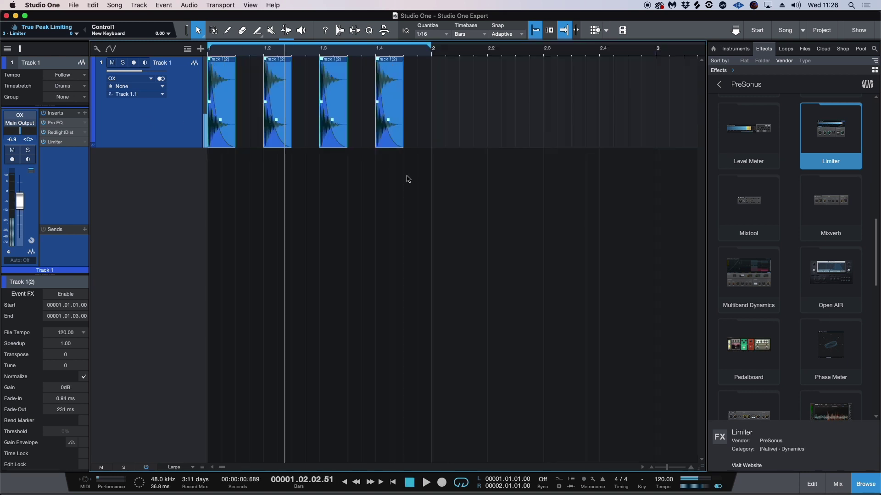
key(w)
drag(431, 178, 242, 130)
key(Delete)
key(.)
key(e)
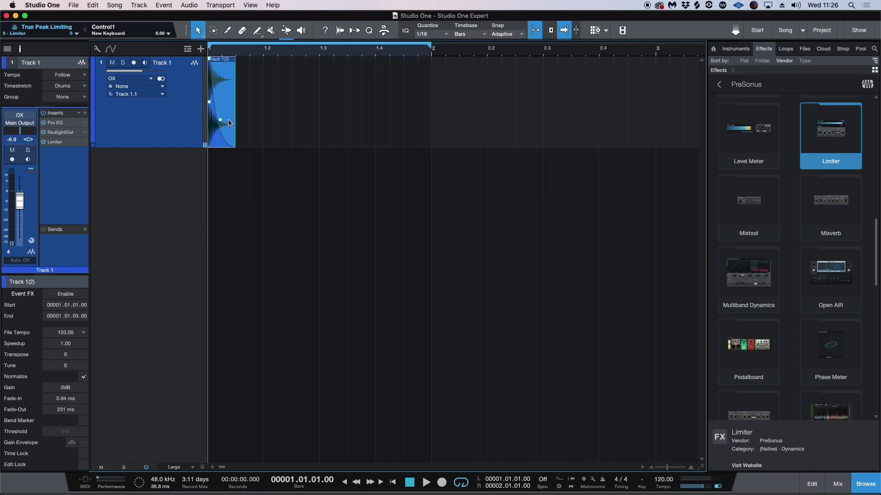
- Transpose the remaining kick event by -7 and duplicate it across all four beats of the loop
key(z)
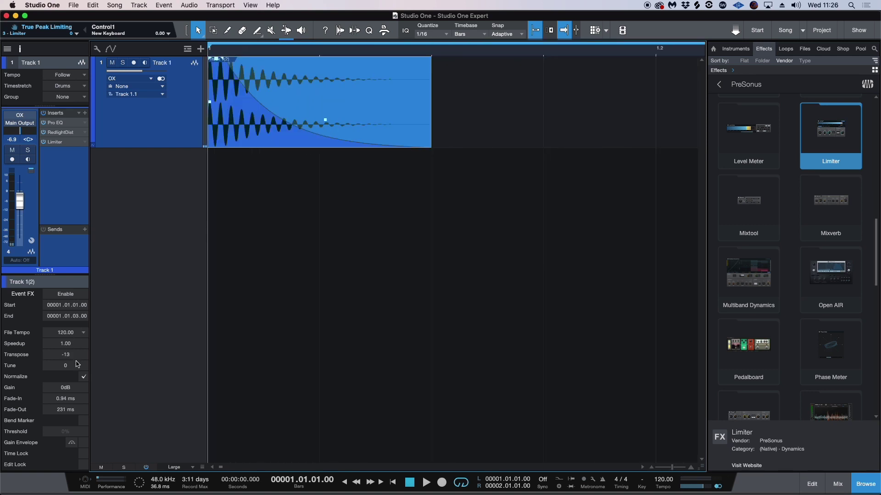
key(space)
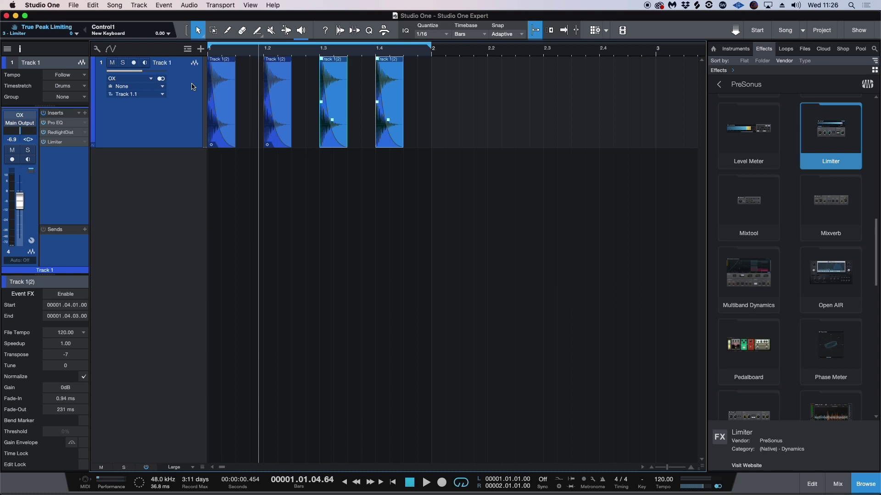
- Raise Track 1's volume to 0 dB and switch its channel mode from stereo to mono while auditioning the loop
key(space)
key(space)
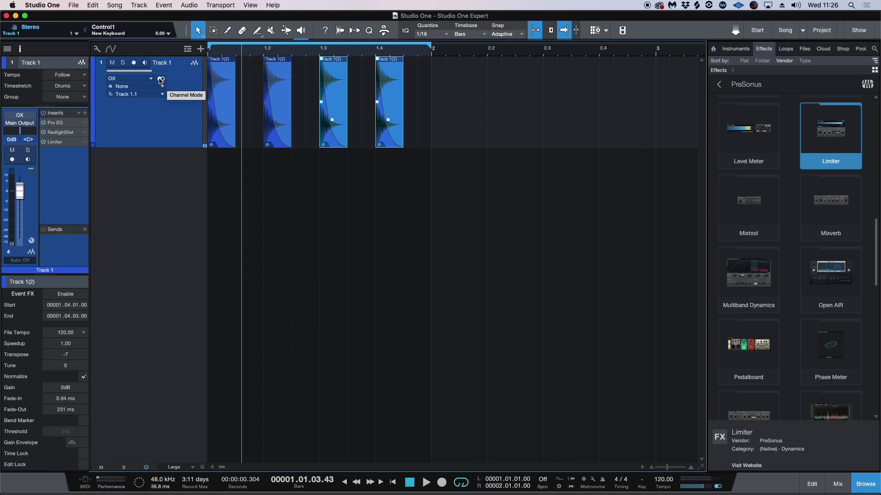
key(space)
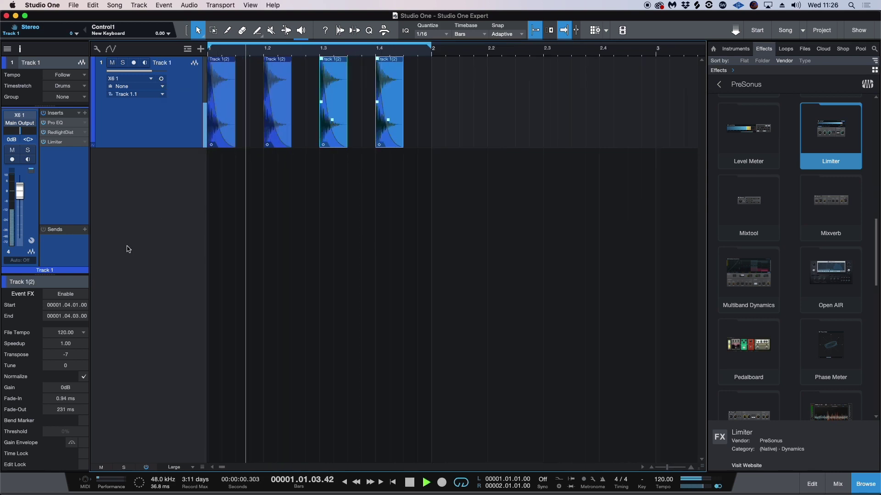
key(space)
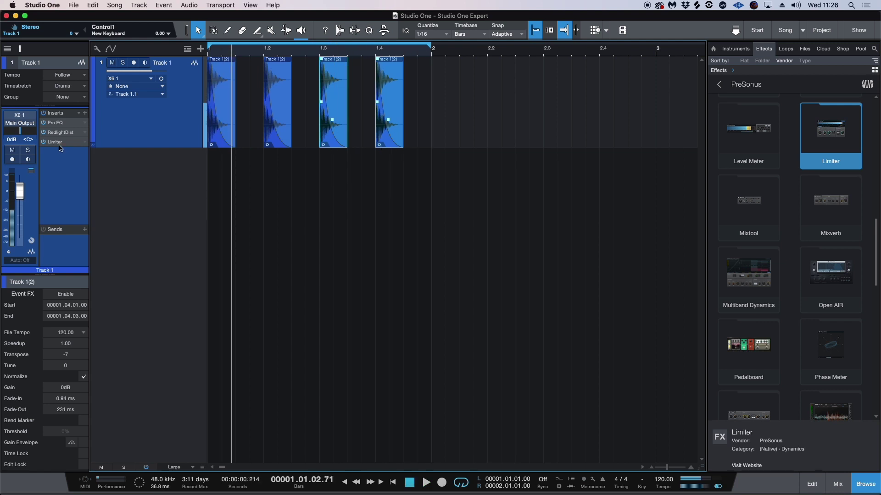
- Set the Limiter's gain to 12.42, threshold to -5.52, attack to Fast and release to 145.9 ms, closing it and stopping playback
double_click(58, 142)
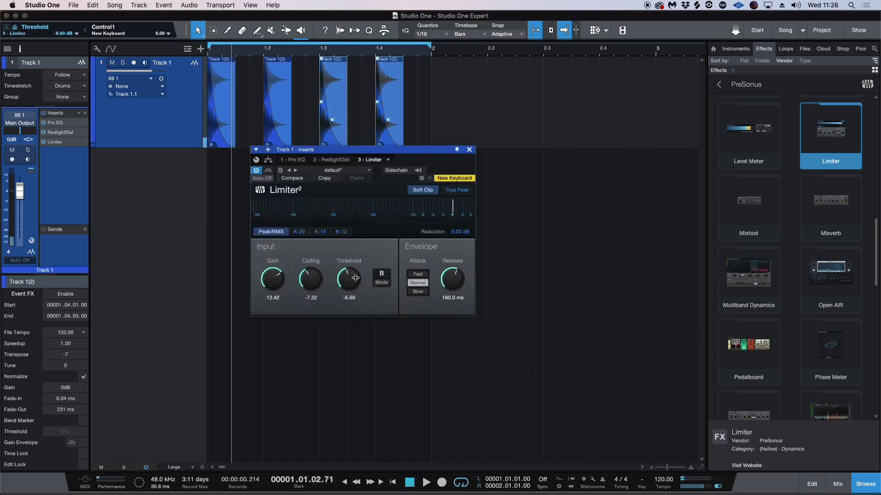
key(space)
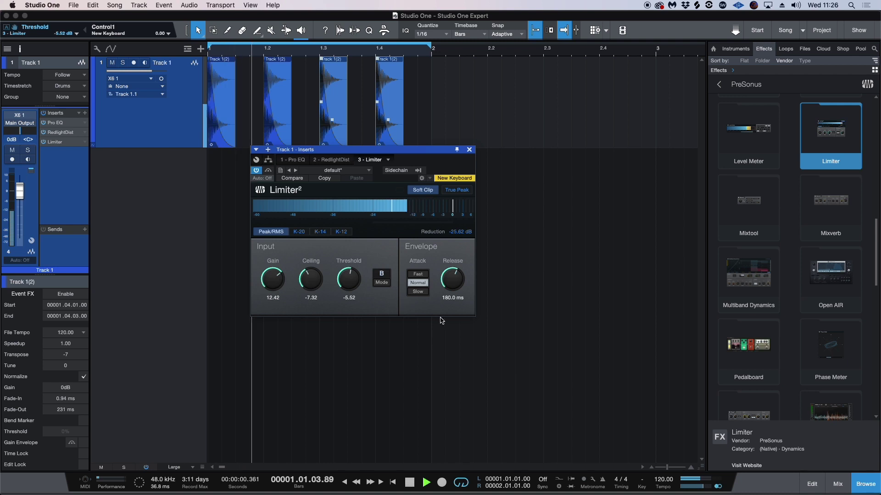
click(418, 274)
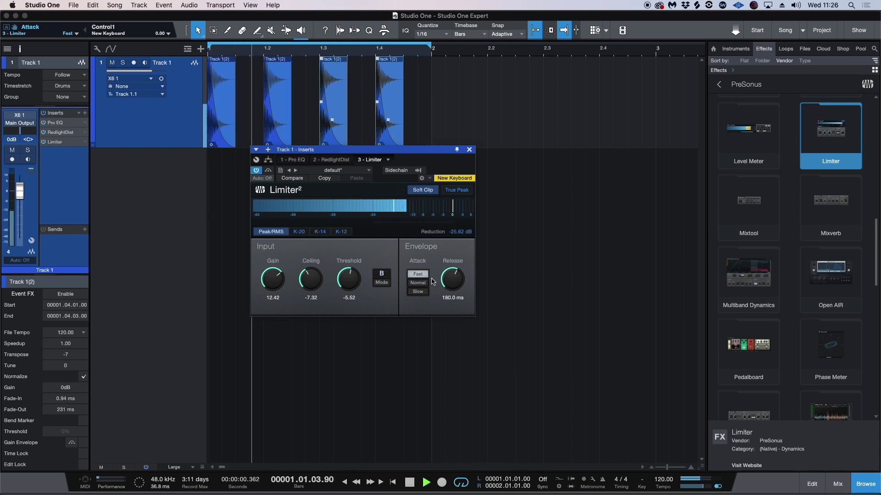
mouse_move(453, 270)
mouse_down()
mouse_move(453, 285)
mouse_move(458, 266)
mouse_up()
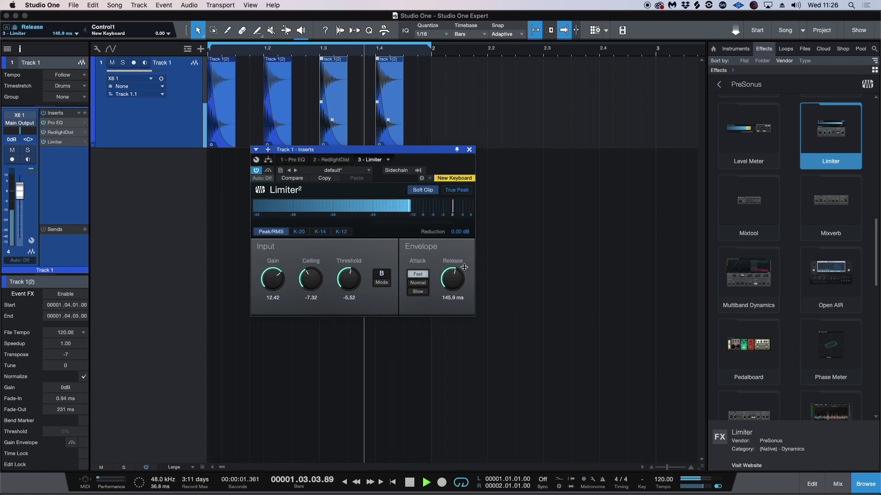
click(468, 150)
key(space)
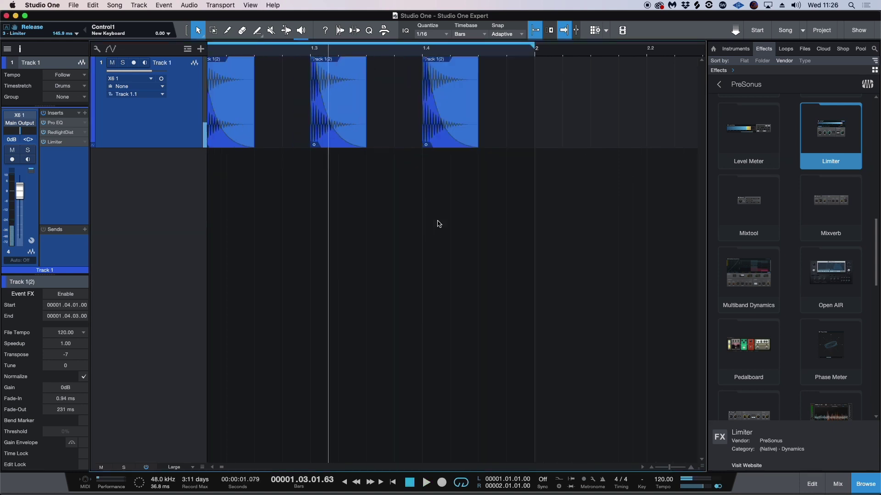